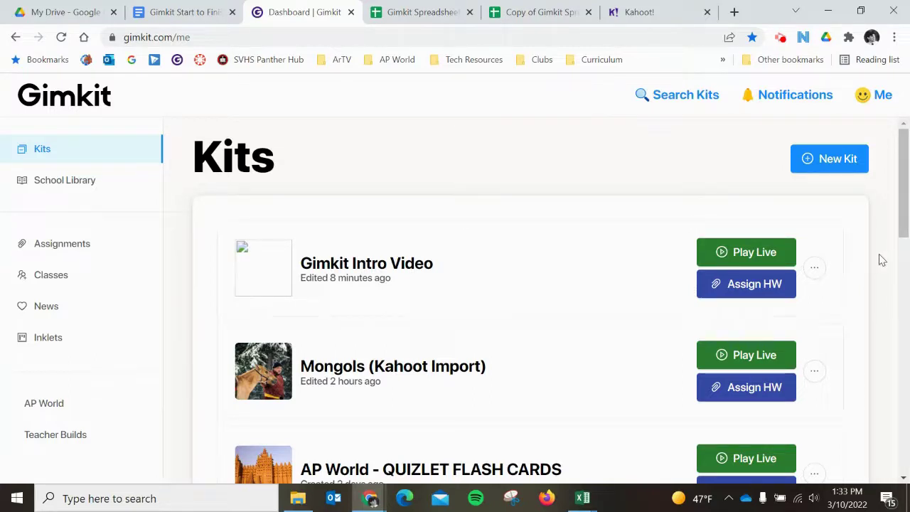
Open the Gimkit Intro Video kit for editing and bring up its Import from Spreadsheet options.
{"action": "left_click", "coordinate": [816, 273]}
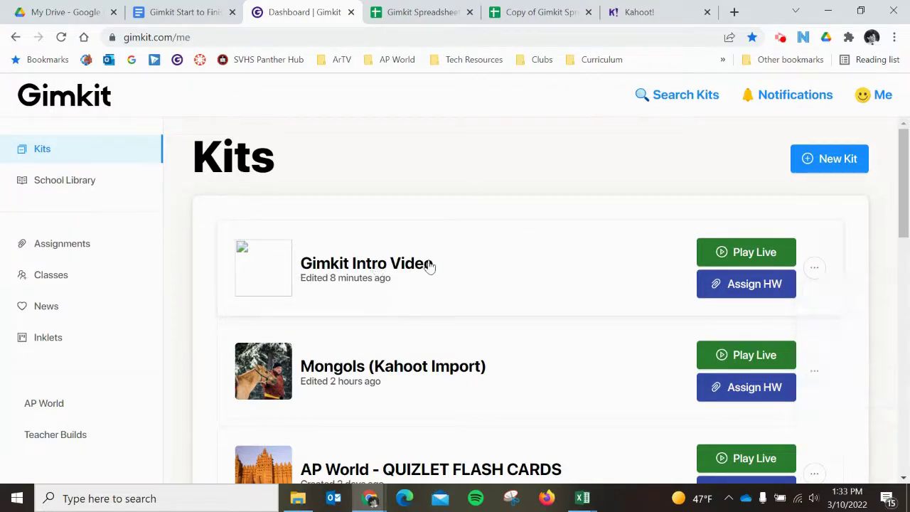
{"action": "left_click", "coordinate": [814, 267]}
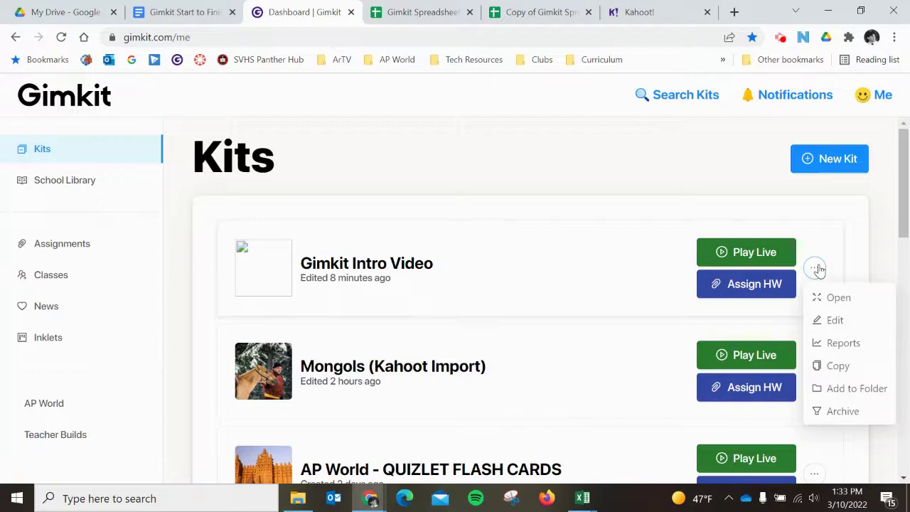
{"action": "left_click", "coordinate": [836, 321]}
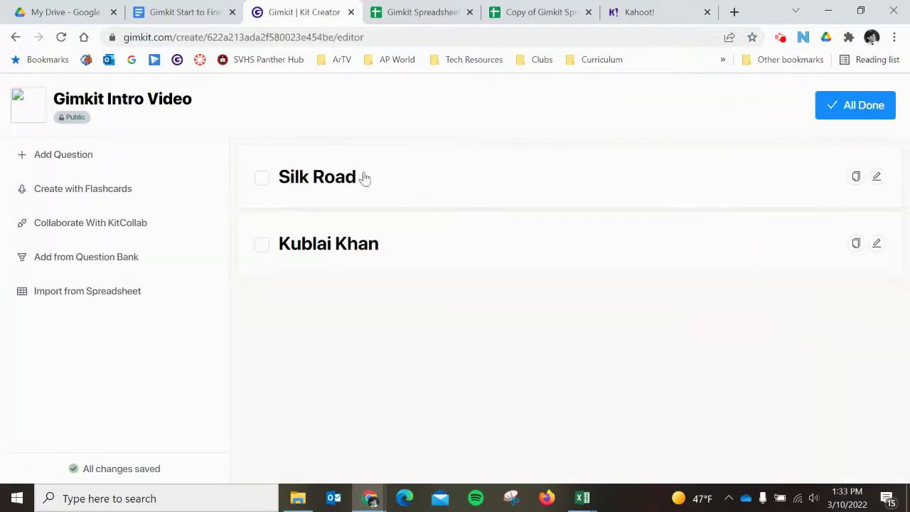
{"action": "left_click", "coordinate": [76, 293]}
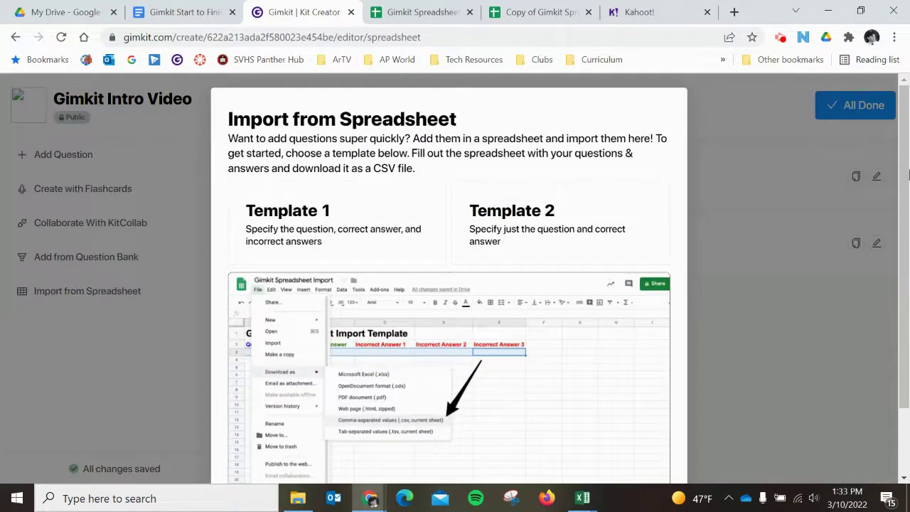
{"action": "scroll", "coordinate": [867, 192], "scroll_direction": "down", "scroll_amount": 2}
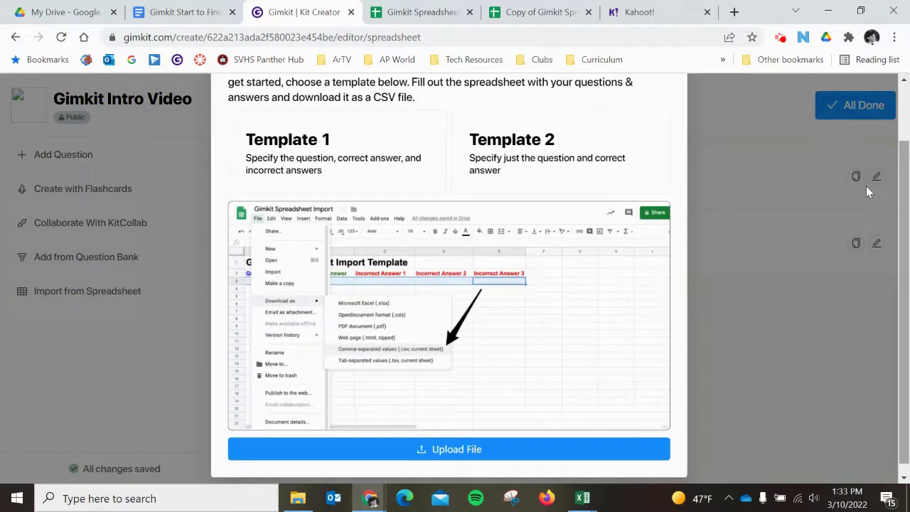
Look at the Template 1 copy page, close it, and view the existing Copy of Gimkit Spreadsheet Import Template.
{"action": "left_click", "coordinate": [318, 150]}
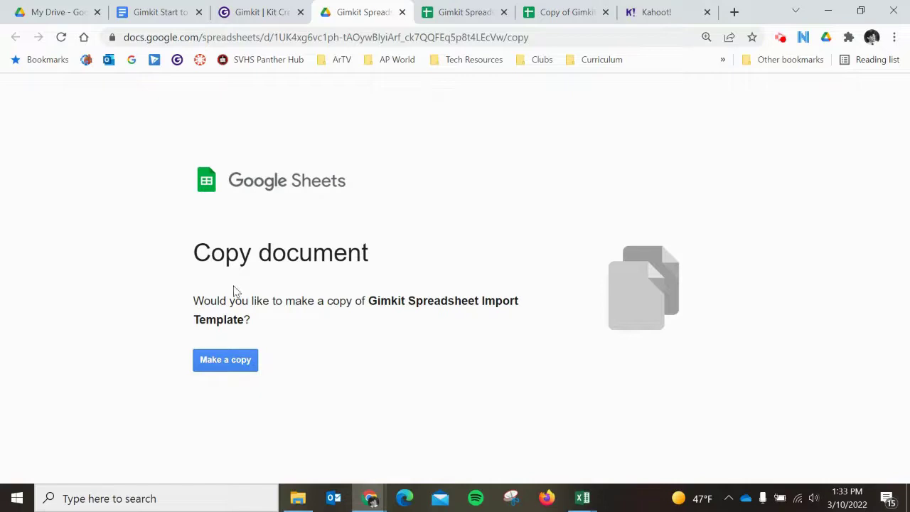
{"action": "left_click", "coordinate": [402, 12]}
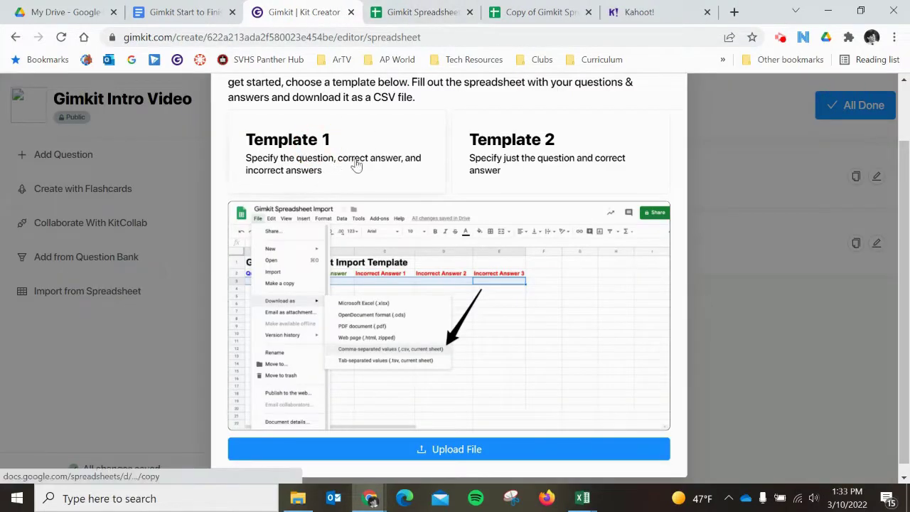
{"action": "left_click", "coordinate": [534, 13]}
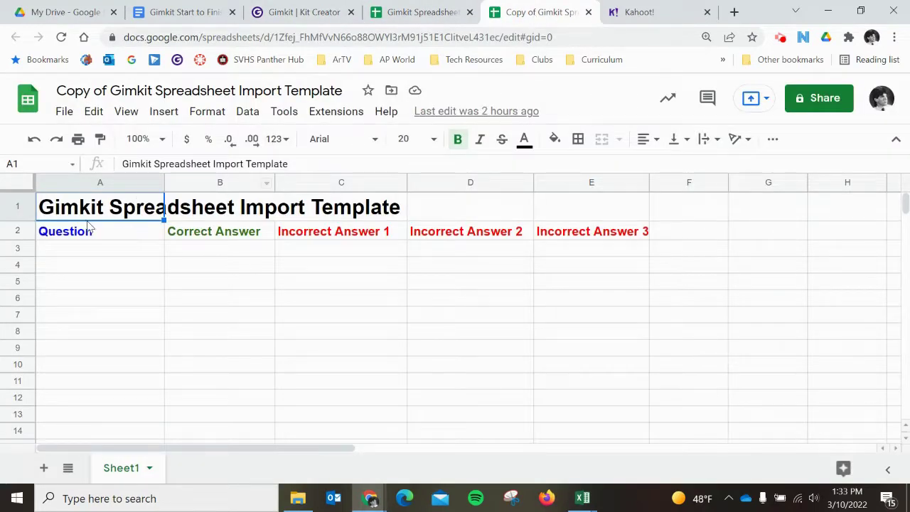
Look over the spreadsheet import template links in the Gimkit Start to Finish document.
{"action": "left_click", "coordinate": [190, 10]}
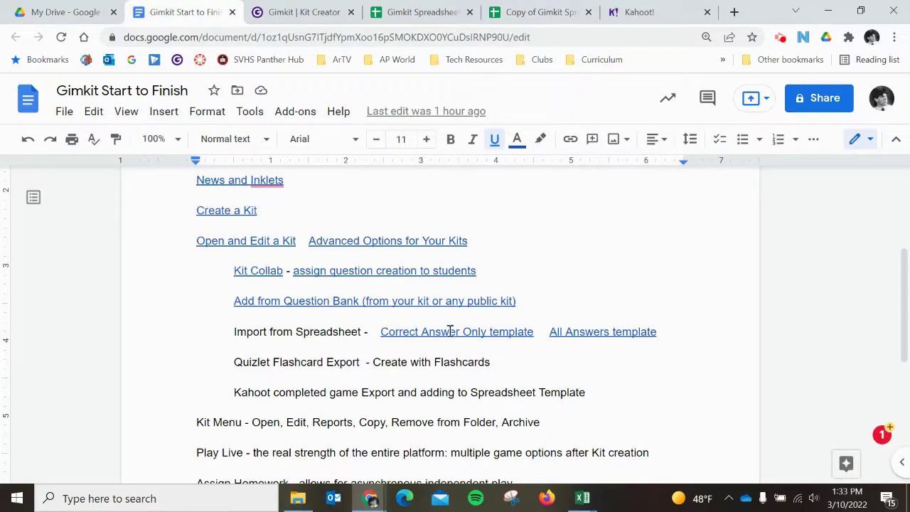
{"action": "scroll", "coordinate": [453, 331], "scroll_direction": "up", "scroll_amount": 3}
{"action": "scroll", "coordinate": [451, 329], "scroll_direction": "down", "scroll_amount": 3}
Compare the all-answers template sheet with the kit's Template 2 option and the other Gimkit spreadsheet.
{"action": "left_click", "coordinate": [506, 16]}
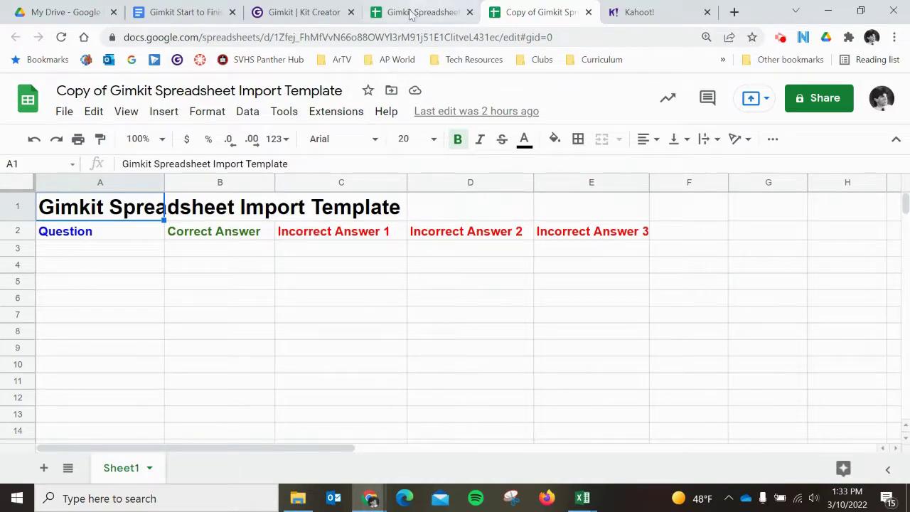
{"action": "left_click", "coordinate": [304, 12]}
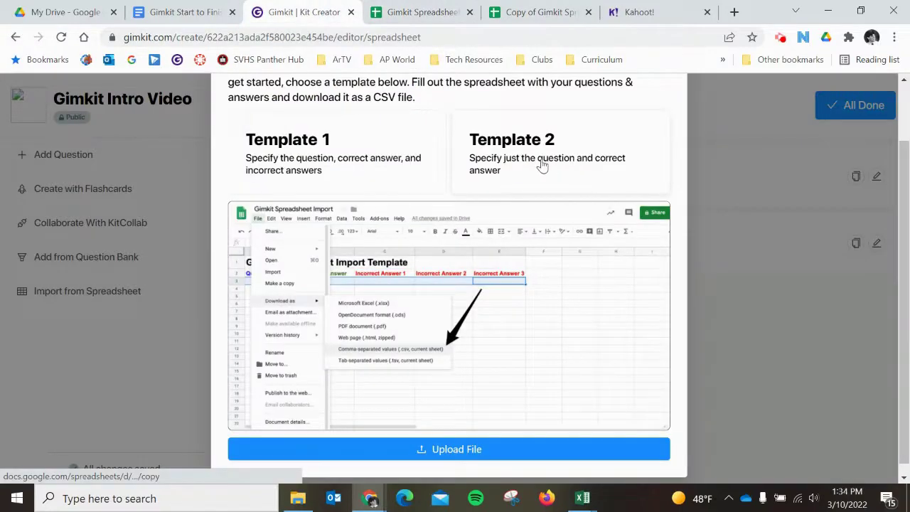
{"action": "left_click", "coordinate": [423, 12]}
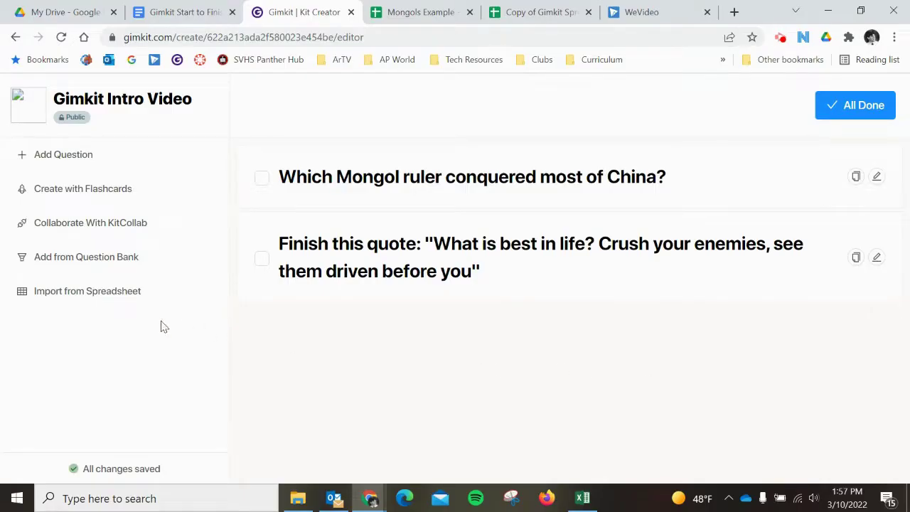
Reopen the kit's spreadsheet import dialog and check its CSV download instructions alongside the template links in the Gimkit Start to Finish document.
{"action": "left_click", "coordinate": [86, 293]}
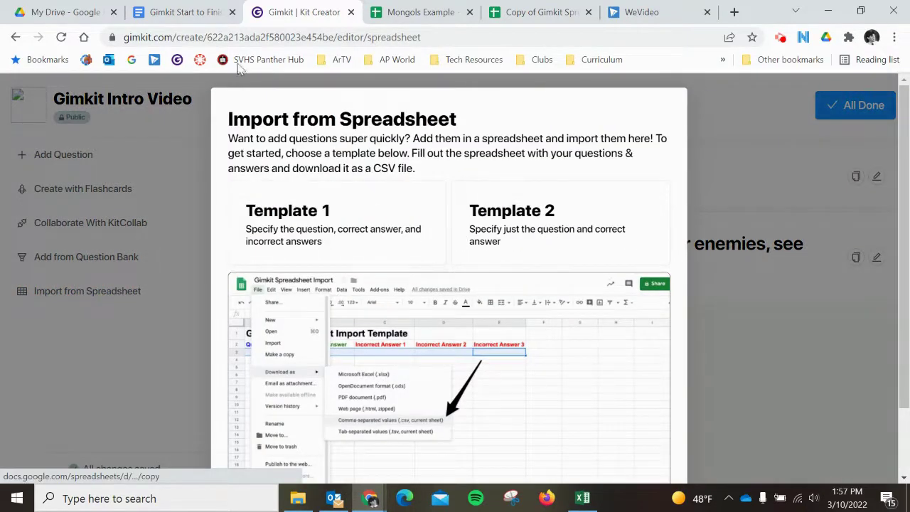
{"action": "left_click", "coordinate": [192, 12]}
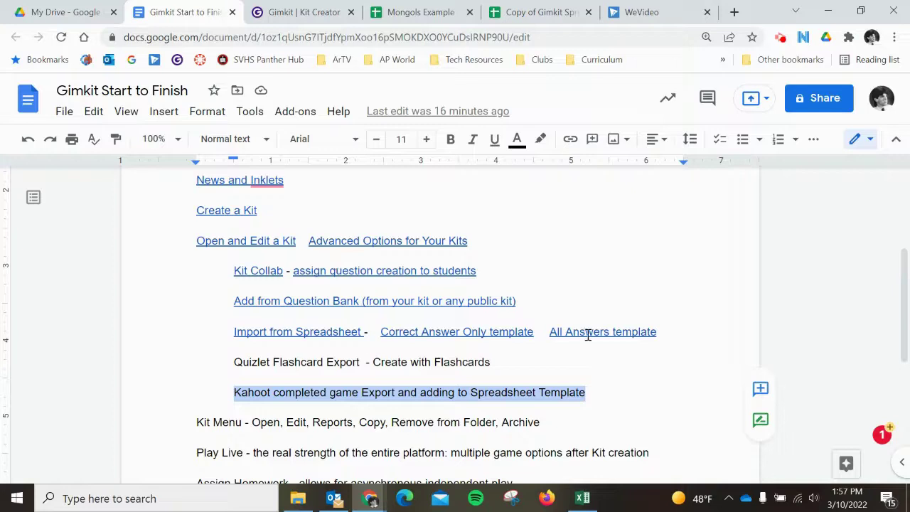
{"action": "left_click", "coordinate": [302, 12]}
{"action": "scroll", "coordinate": [545, 380], "scroll_direction": "down", "scroll_amount": 2}
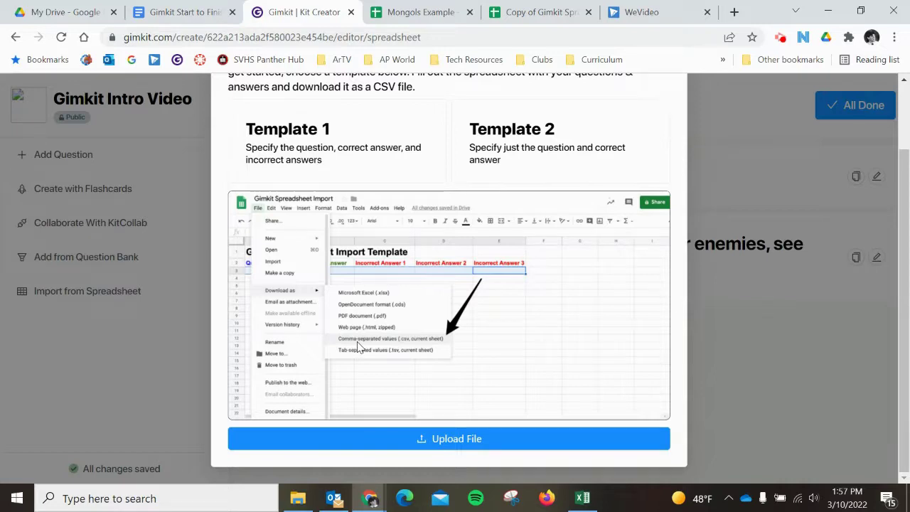
Undo the previous entry of questions and answers in the Mongols Example sheet.
{"action": "left_click", "coordinate": [448, 14]}
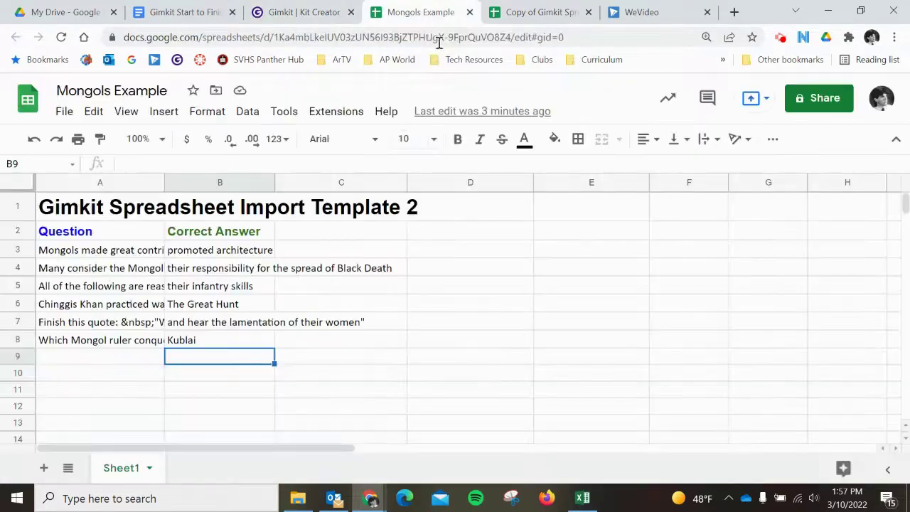
{"action": "left_click", "coordinate": [34, 139]}
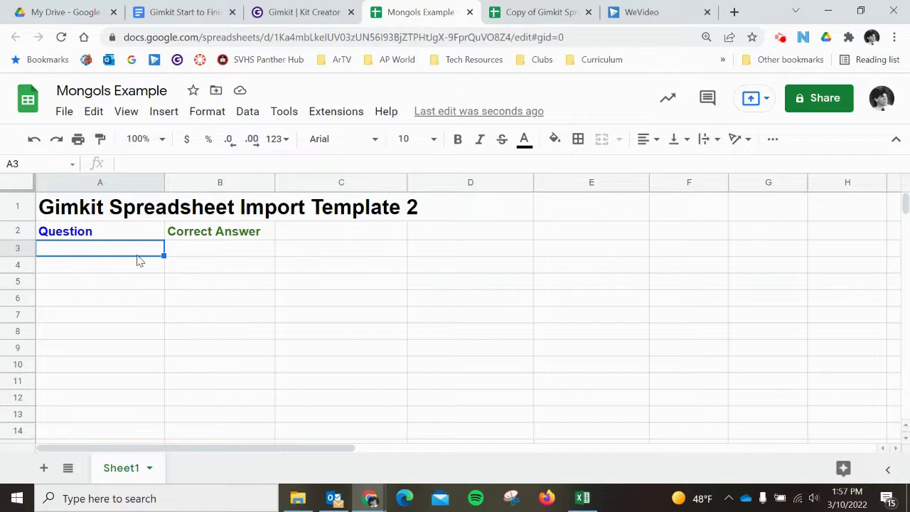
Copy cells A10:B15 from the Mongols Kahoot workbook in Excel and paste them into the Mongols Example sheet from cell A3.
{"action": "left_click", "coordinate": [582, 498]}
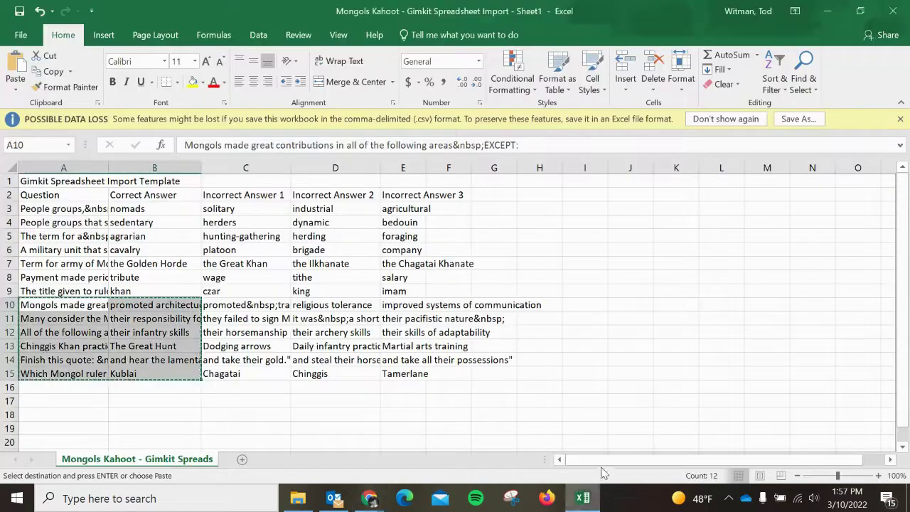
{"action": "key", "text": "ctrl+v"}
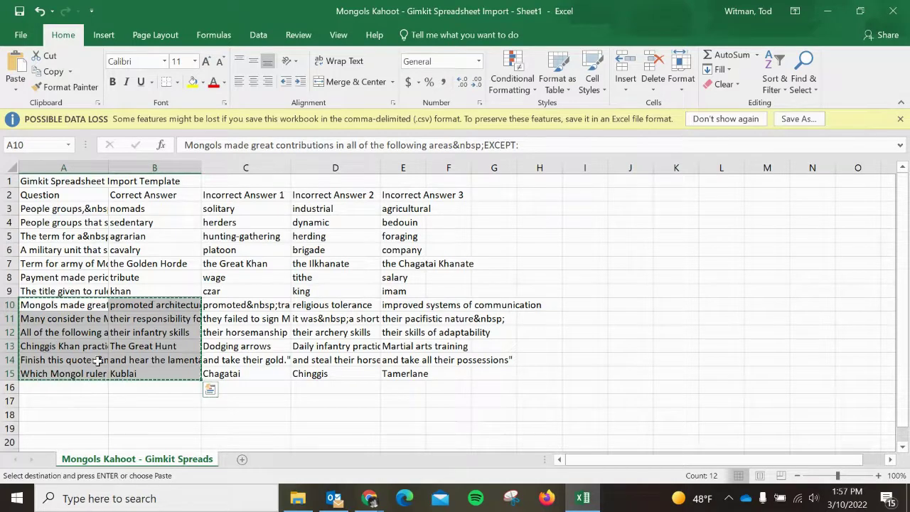
{"action": "right_click", "coordinate": [138, 326]}
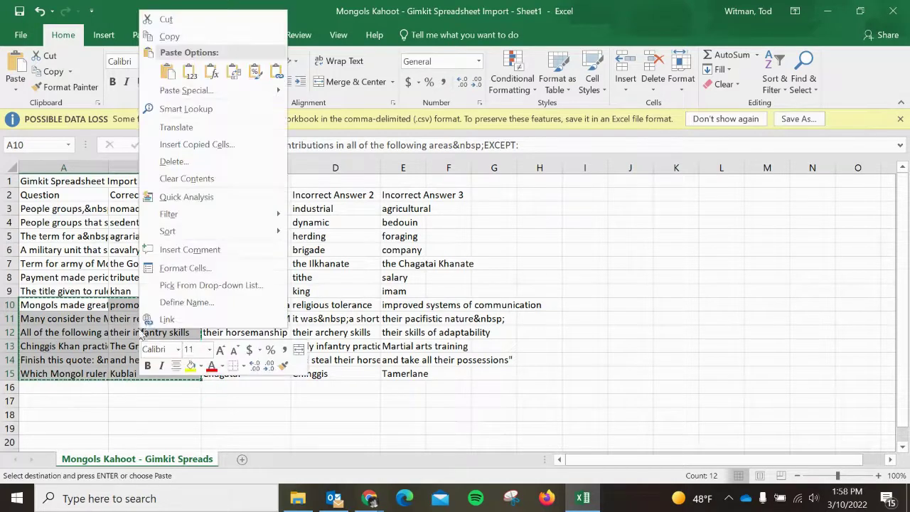
{"action": "left_click", "coordinate": [185, 35]}
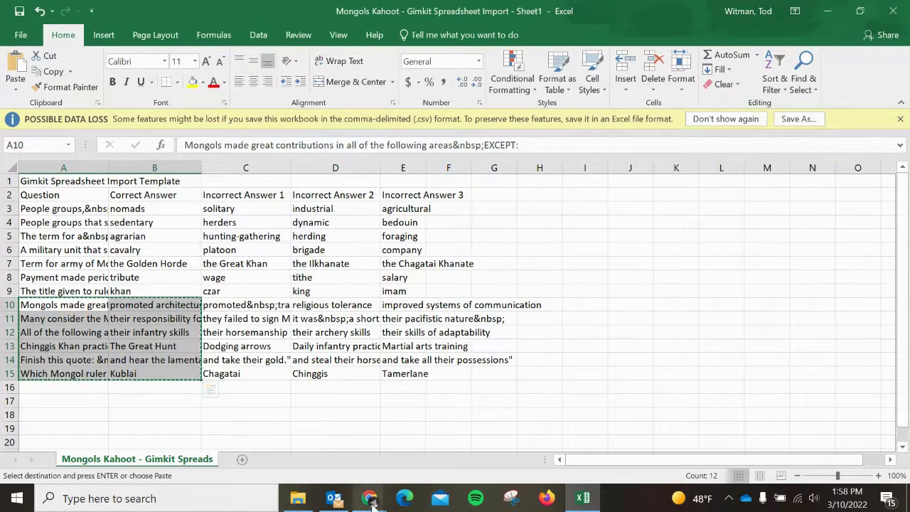
{"action": "mouse_move", "coordinate": [369, 498]}
{"action": "left_click", "coordinate": [334, 445]}
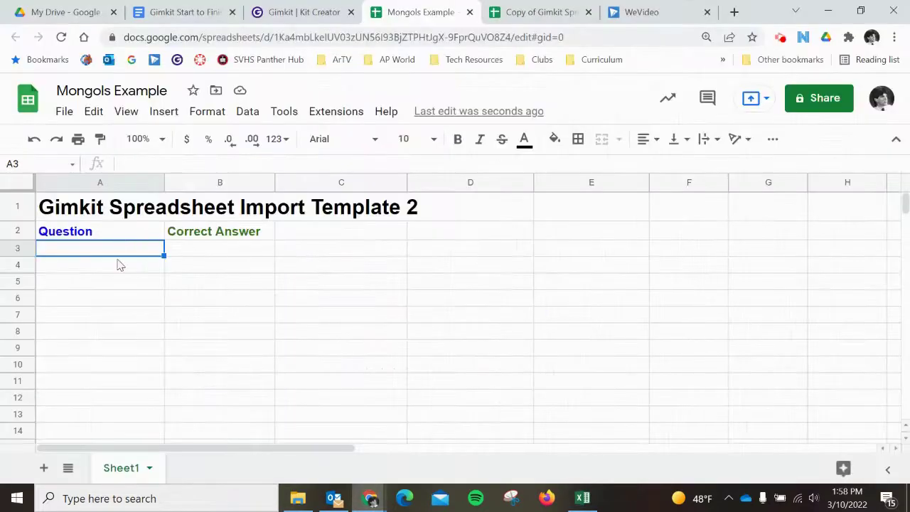
{"action": "key", "text": "ctrl+v"}
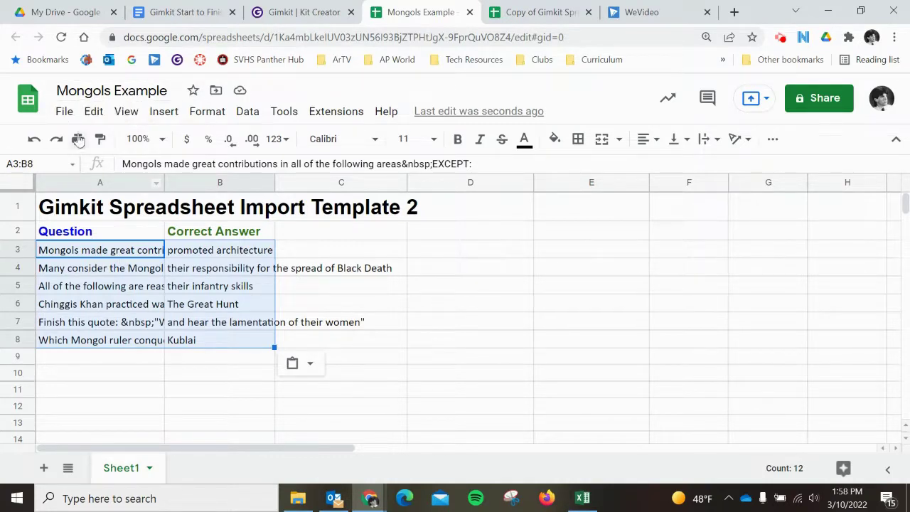
Download the Mongols Example sheet as a Comma Separated Values (.csv) file and dismiss the download notice.
{"action": "left_click", "coordinate": [66, 113]}
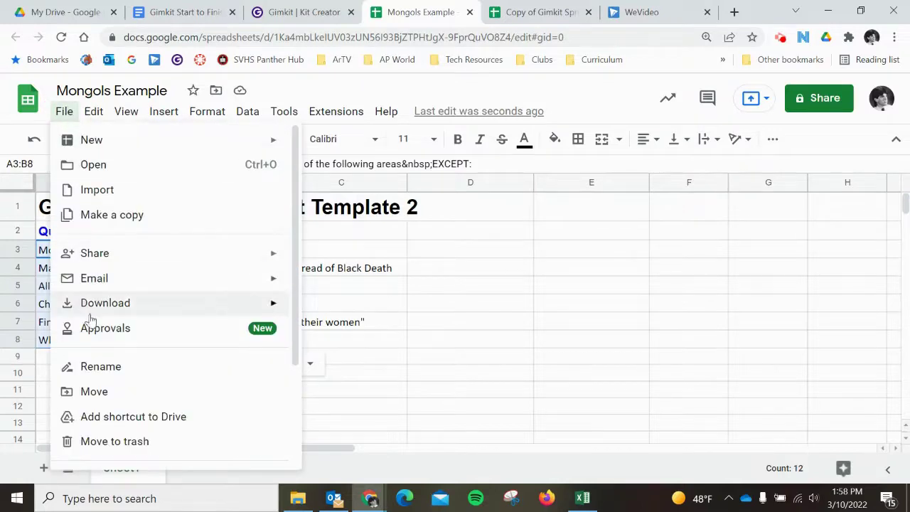
{"action": "mouse_move", "coordinate": [92, 304]}
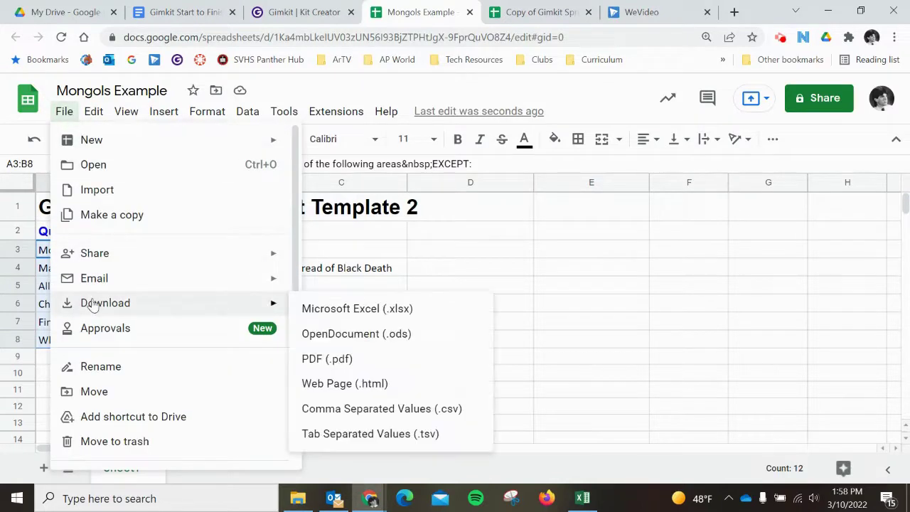
{"action": "left_click", "coordinate": [342, 415]}
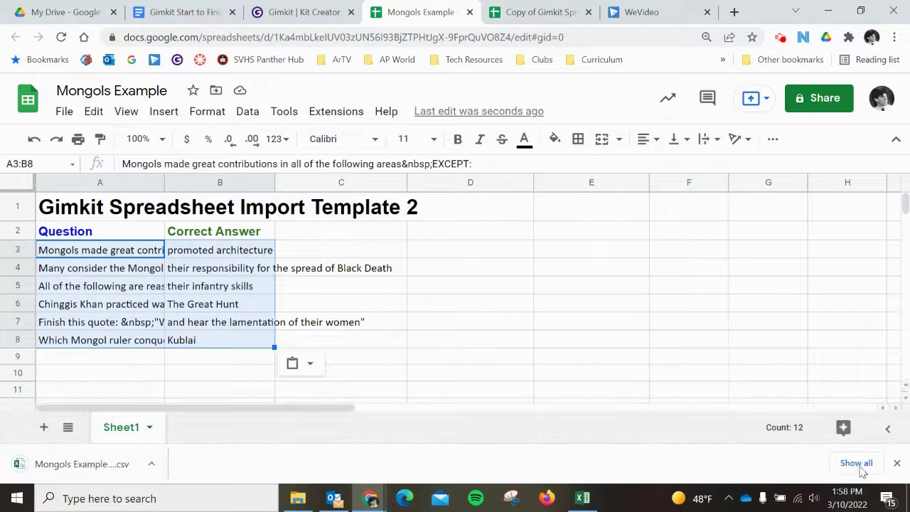
{"action": "left_click", "coordinate": [897, 463]}
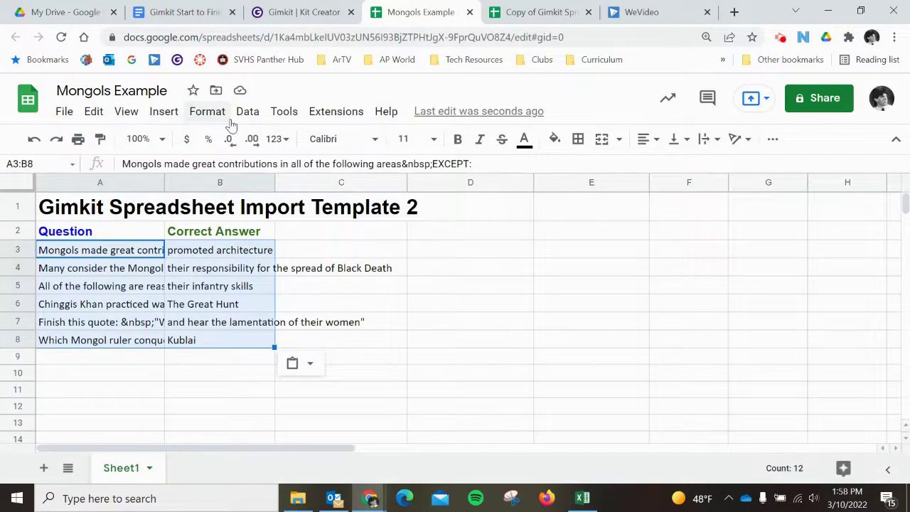
Import the downloaded CSV file "Mongols Example - Sheet1 (1)" into the Gimkit Intro Video kit.
{"action": "left_click", "coordinate": [307, 15]}
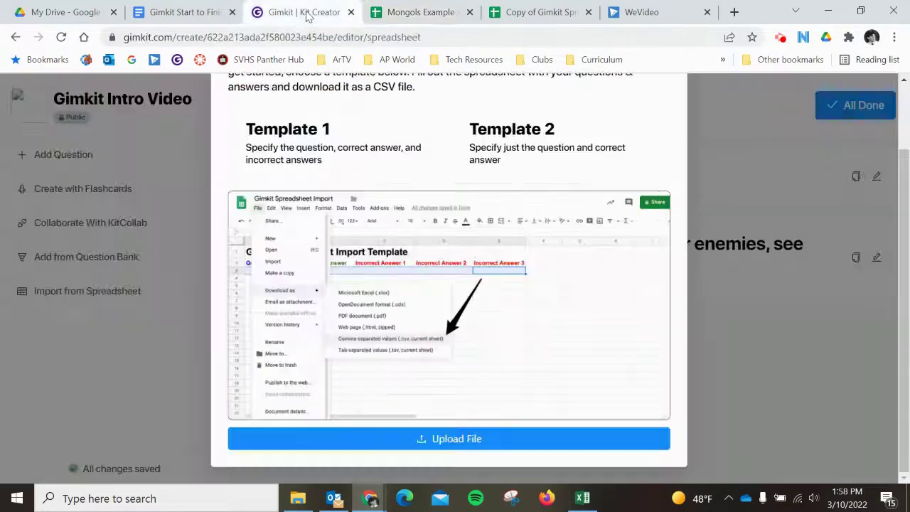
{"action": "left_click", "coordinate": [451, 442]}
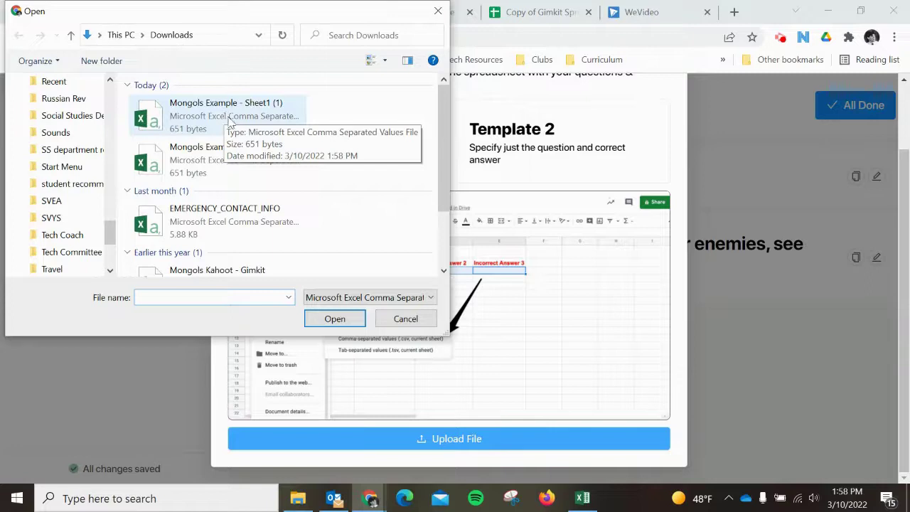
{"action": "left_click", "coordinate": [381, 299]}
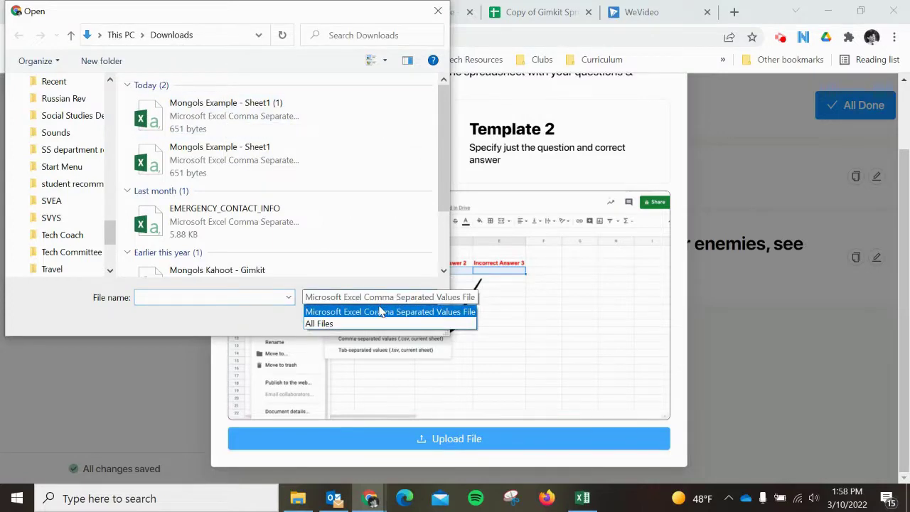
{"action": "left_click", "coordinate": [366, 326]}
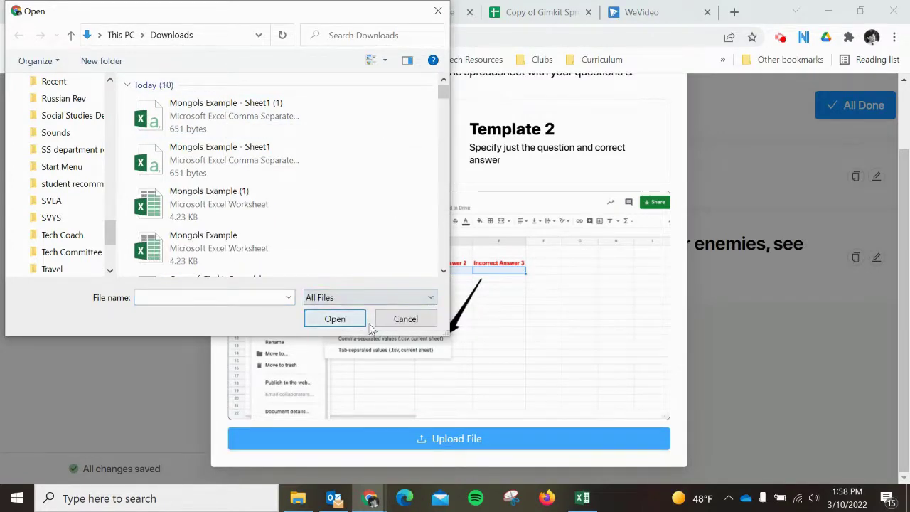
{"action": "double_click", "coordinate": [237, 122]}
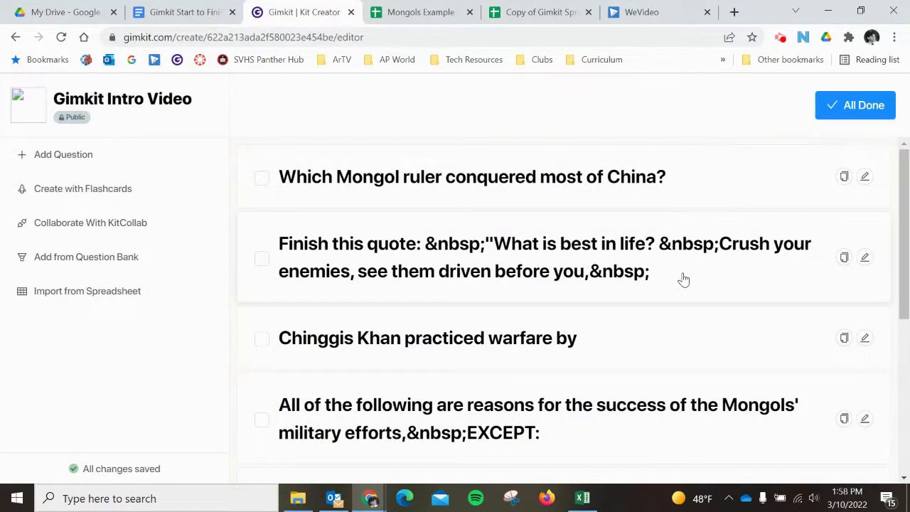
Review the kit's imported questions and open the imported "Finish this quote" question for editing.
{"action": "scroll", "coordinate": [686, 291], "scroll_direction": "down", "scroll_amount": 5}
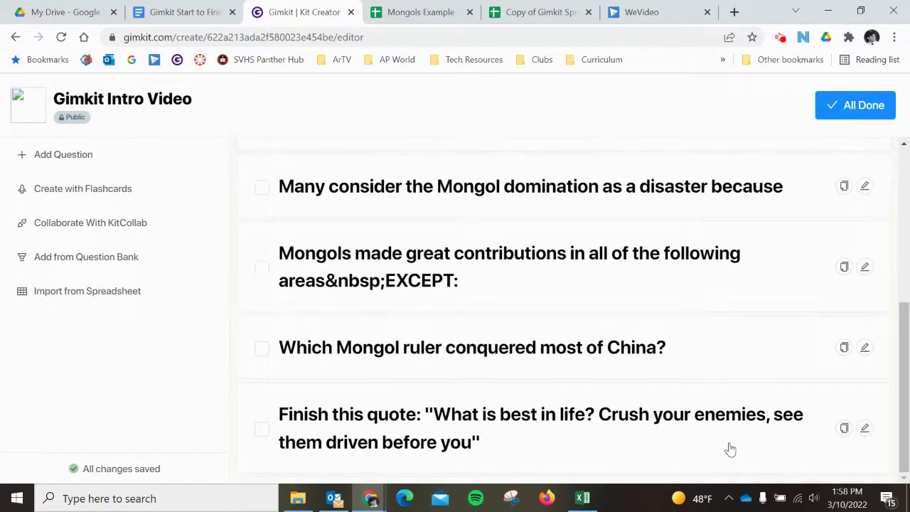
{"action": "scroll", "coordinate": [730, 449], "scroll_direction": "down", "scroll_amount": 5}
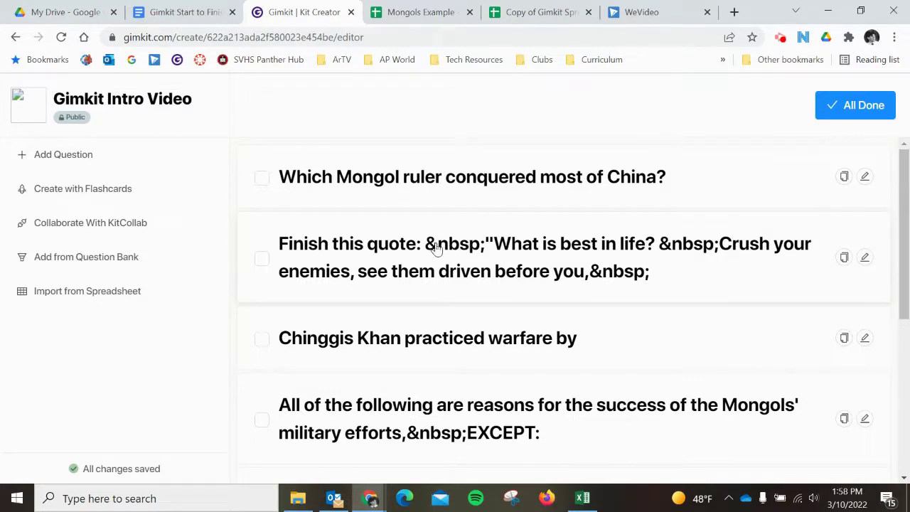
{"action": "left_click", "coordinate": [865, 257]}
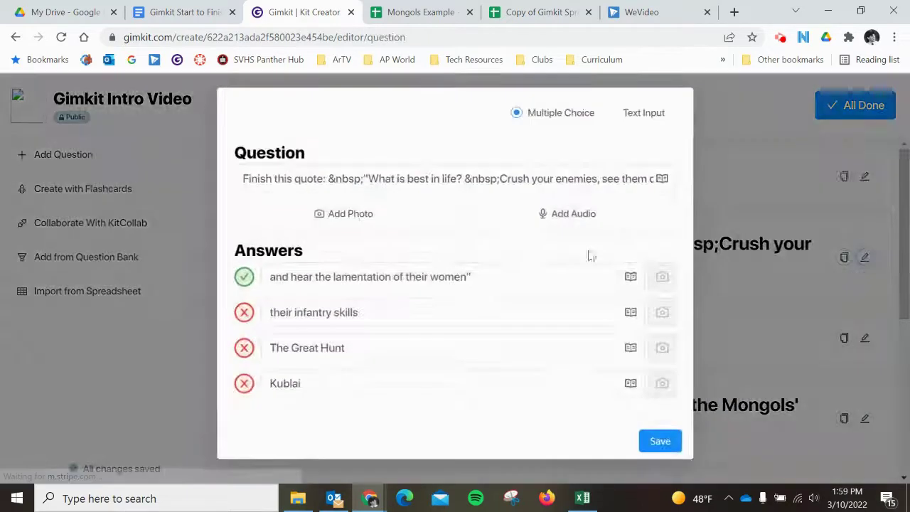
Remove the stray "&nbsp;" code before "What is best in life?" so the question begins with "Finish this quote:".
{"action": "left_click", "coordinate": [363, 179]}
{"action": "key", "text": "BackSpace"}
{"action": "key", "text": "BackSpace"}
{"action": "key", "text": "BackSpace"}
{"action": "key", "text": "BackSpace"}
{"action": "key", "text": "BackSpace"}
{"action": "key", "text": "BackSpace"}
{"action": "key", "text": "BackSpace"}
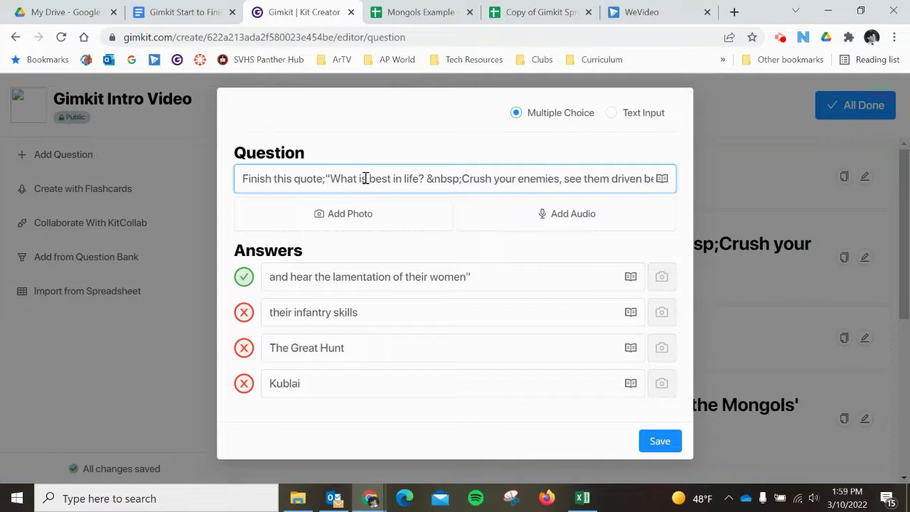
{"action": "key", "text": "BackSpace"}
{"action": "type", "text": ":"}
Delete the "&nbsp;" code before "Crush your enemies" in the question text.
{"action": "left_click", "coordinate": [463, 179]}
{"action": "key", "text": "BackSpace"}
{"action": "key", "text": "BackSpace"}
{"action": "key", "text": "BackSpace"}
{"action": "key", "text": "BackSpace"}
{"action": "key", "text": "BackSpace"}
{"action": "key", "text": "BackSpace"}
{"action": "key", "text": "BackSpace"}
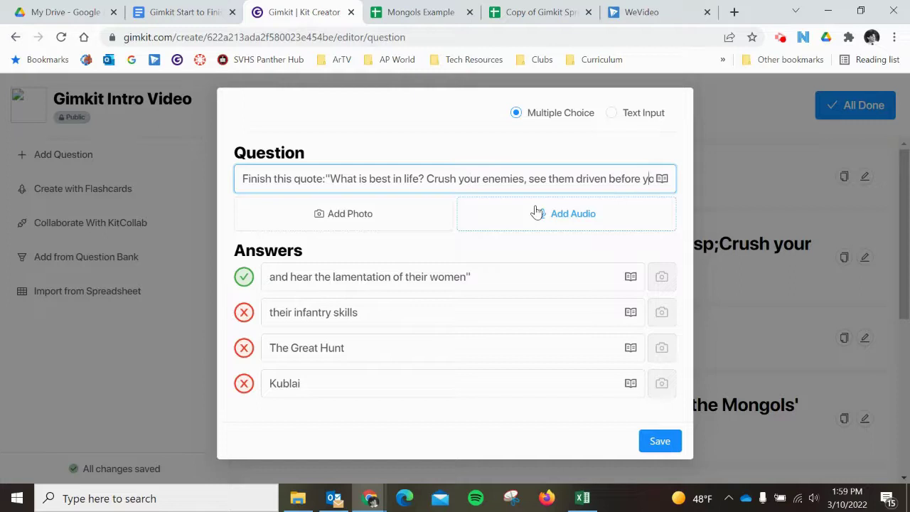
Replace the trailing comma and "&nbsp;" code after "driven before you" with a closing quotation mark and save the question.
{"action": "key", "text": "Right"}
{"action": "key", "text": "Right"}
{"action": "key", "text": "Right"}
{"action": "key", "text": "Right"}
{"action": "key", "text": "Right"}
{"action": "key", "text": "Right"}
{"action": "key", "text": "Right"}
{"action": "key", "text": "Right"}
{"action": "key", "text": "Right"}
{"action": "key", "text": "Right"}
{"action": "key", "text": "BackSpace"}
{"action": "key", "text": "BackSpace"}
{"action": "key", "text": "BackSpace"}
{"action": "key", "text": "BackSpace"}
{"action": "key", "text": "BackSpace"}
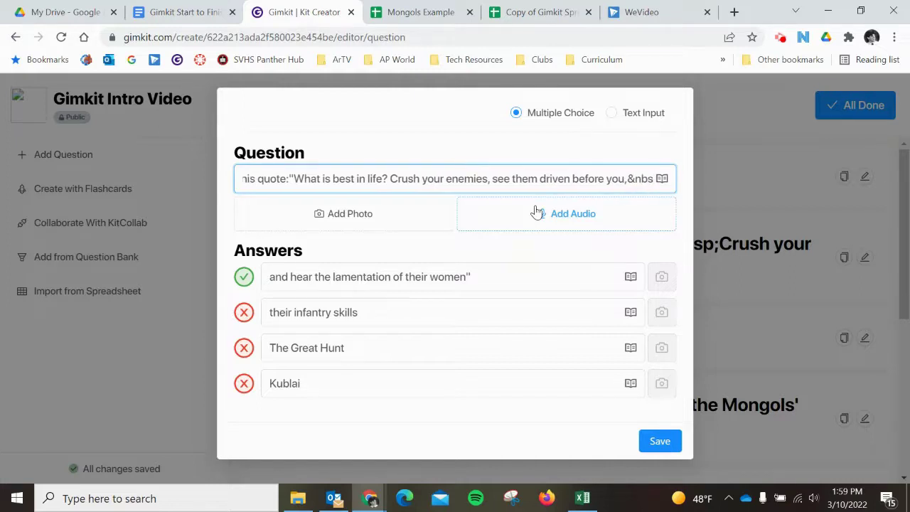
{"action": "key", "text": "BackSpace"}
{"action": "key", "text": "BackSpace"}
{"action": "type", "text": "\""}
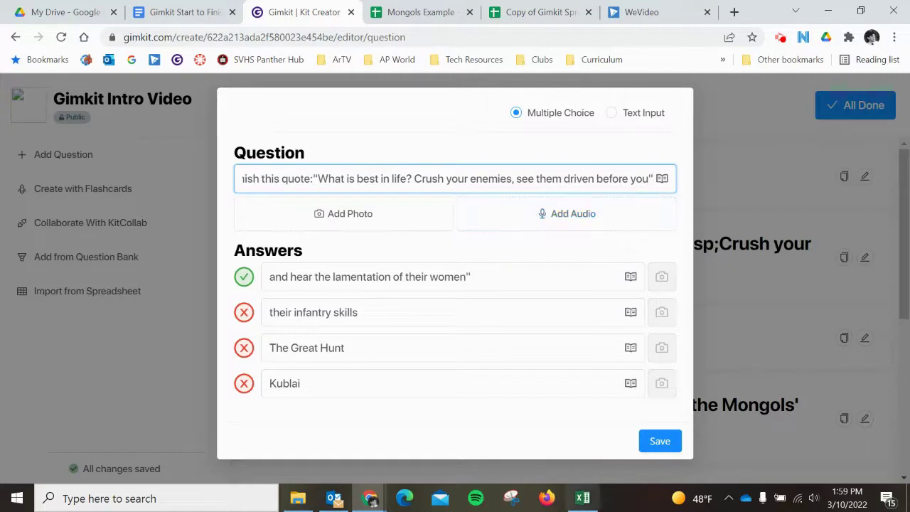
{"action": "left_click", "coordinate": [661, 441]}
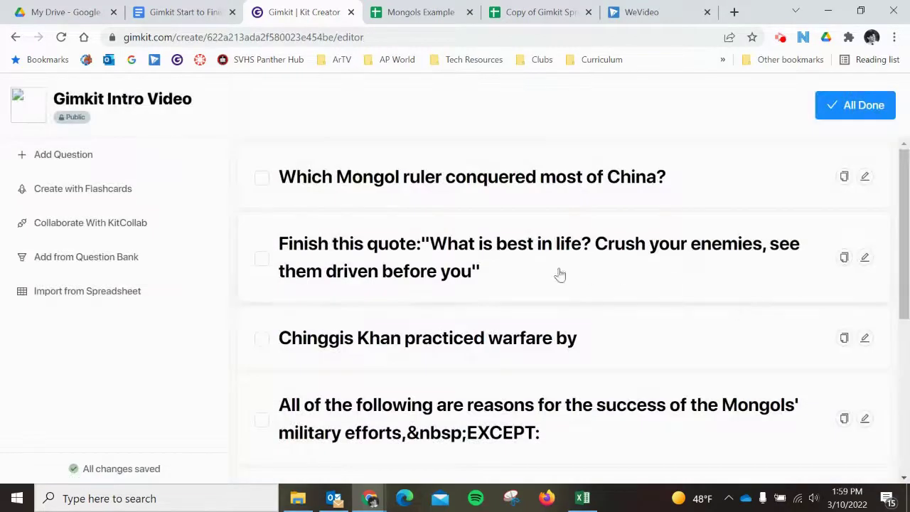
Check the answer choices of the quote question, the Chinggis Khan warfare question and the Mongols' military efforts question, closing each one.
{"action": "left_click", "coordinate": [865, 258]}
{"action": "left_click", "coordinate": [680, 436]}
{"action": "left_click", "coordinate": [865, 338]}
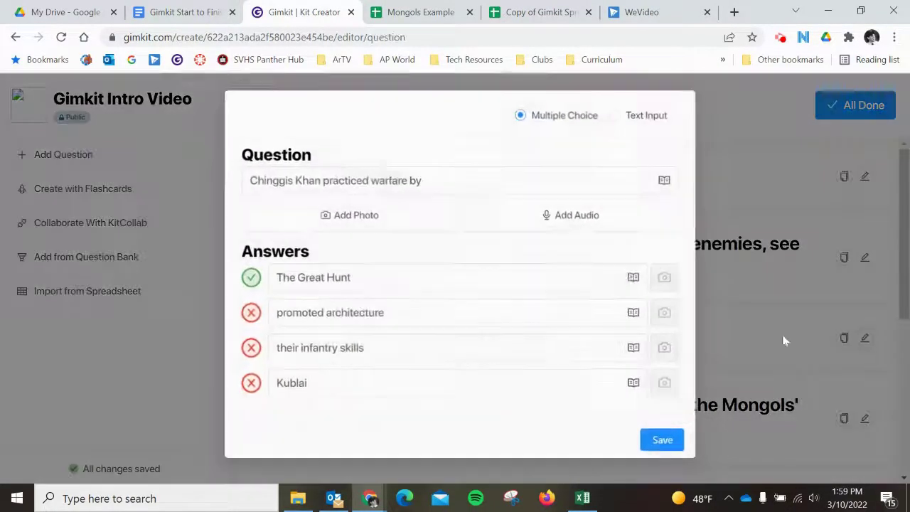
{"action": "left_click", "coordinate": [779, 407]}
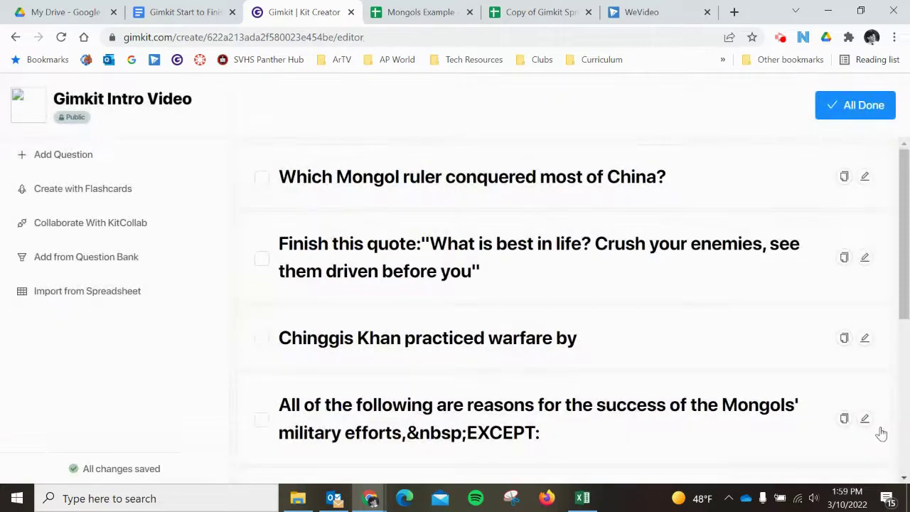
{"action": "left_click", "coordinate": [865, 418]}
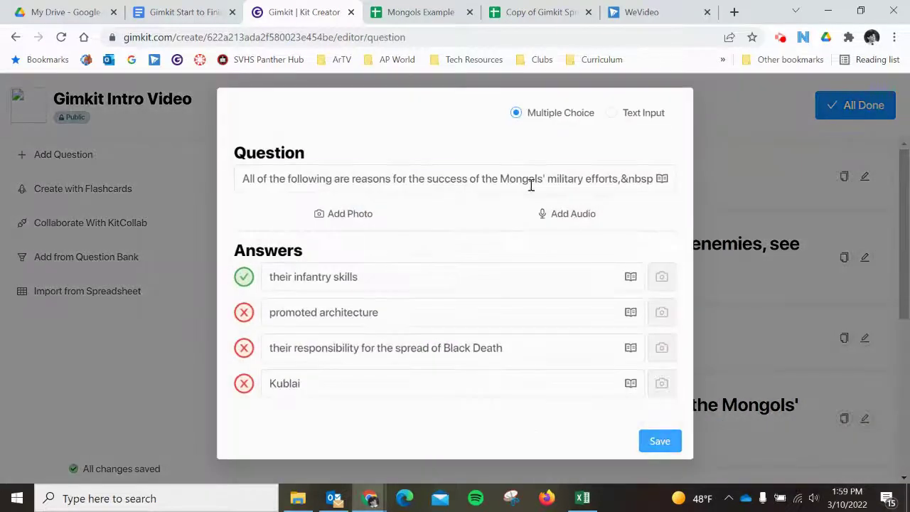
{"action": "left_click", "coordinate": [661, 442]}
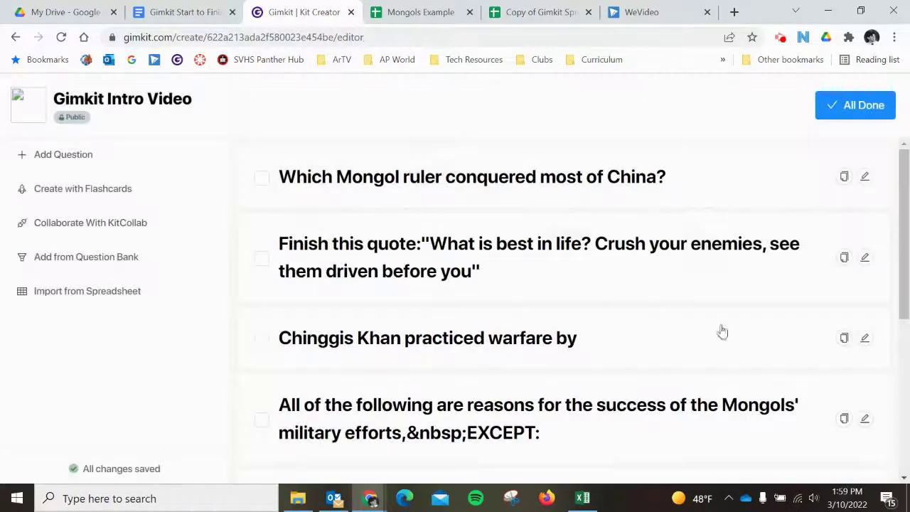